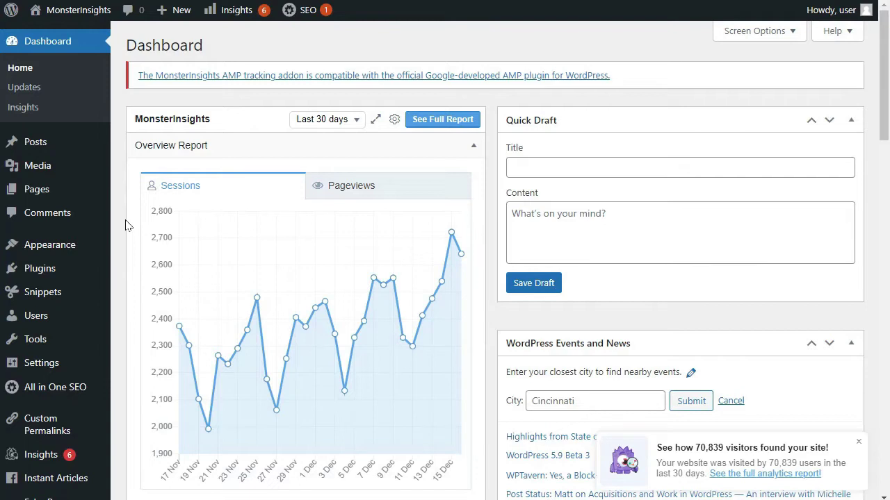
Step: Create a menu named Primary assigned to the Desktop Horizontal Menu location
mouse_move(87, 248)
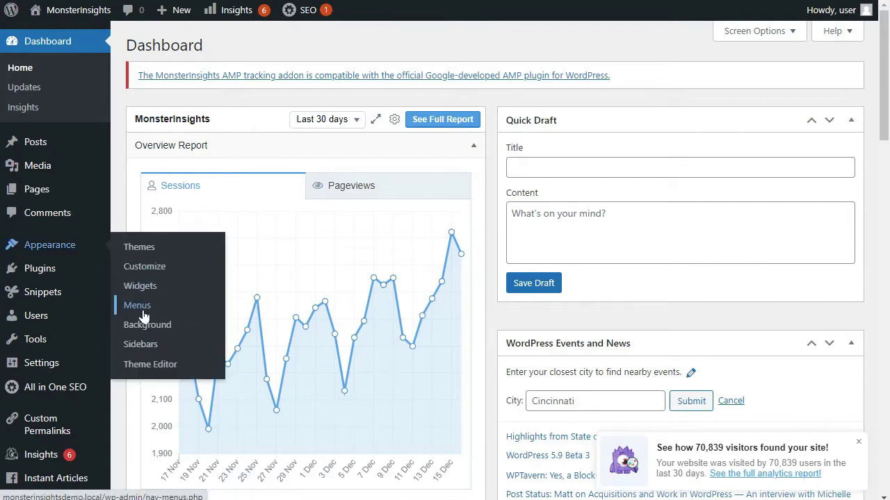
click(144, 317)
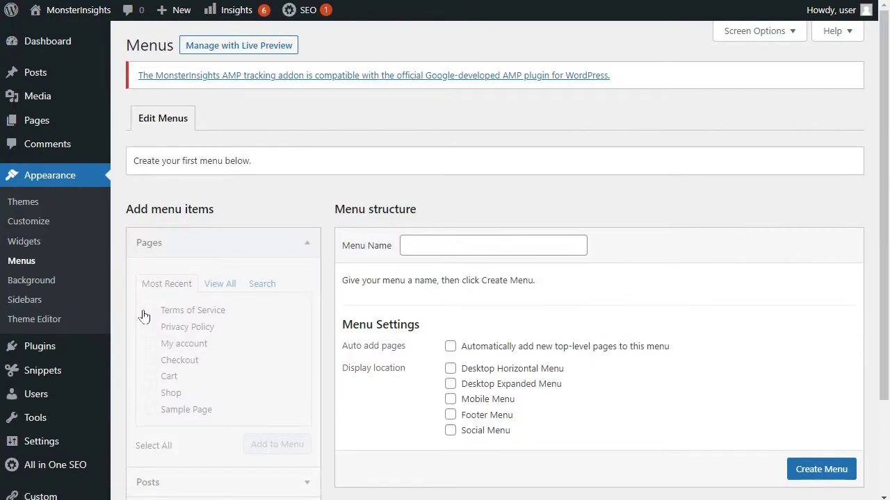
click(472, 246)
text(Primary)
click(450, 369)
click(821, 469)
scroll(328, 254, down, 3)
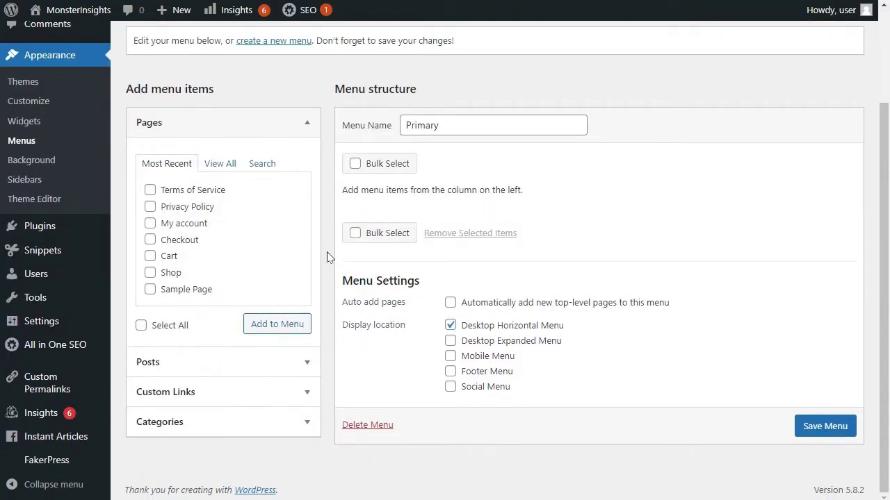
Step: List all pages under View All and tick the Home page
click(218, 166)
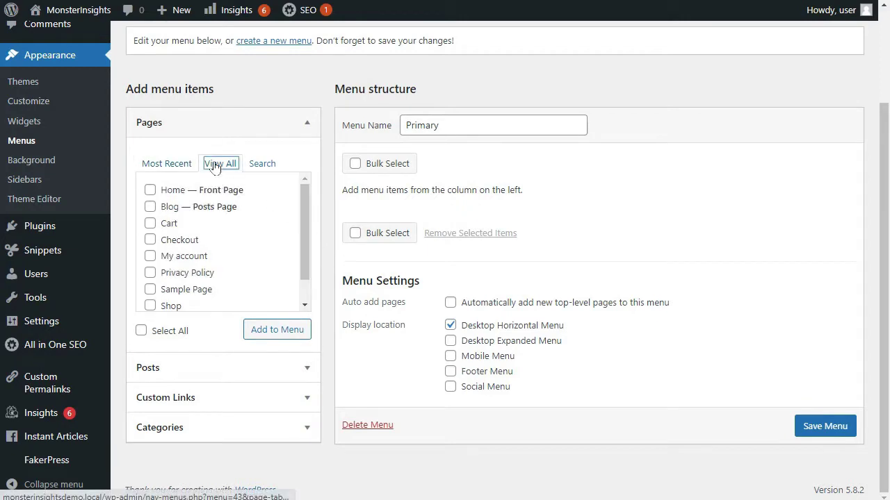
click(263, 165)
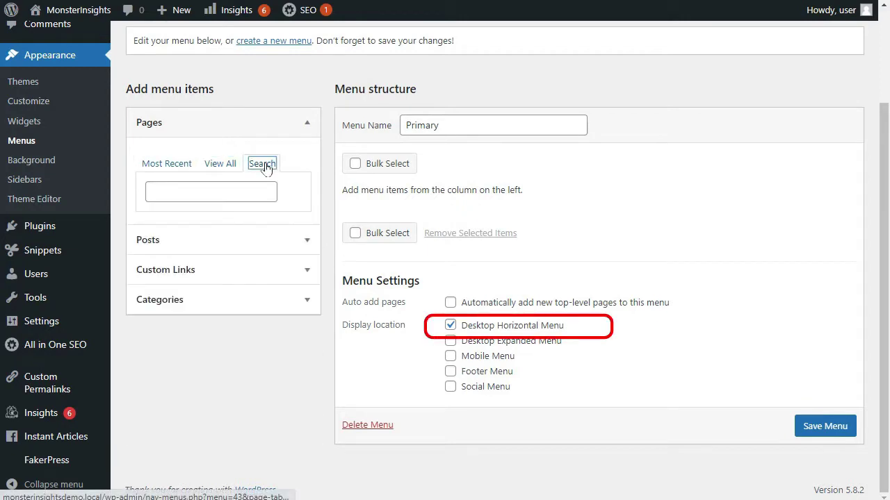
click(218, 163)
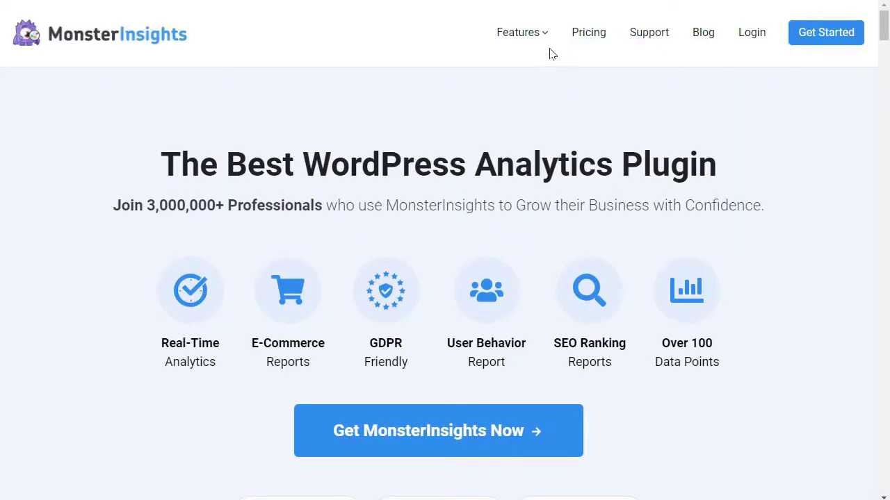
mouse_move(546, 33)
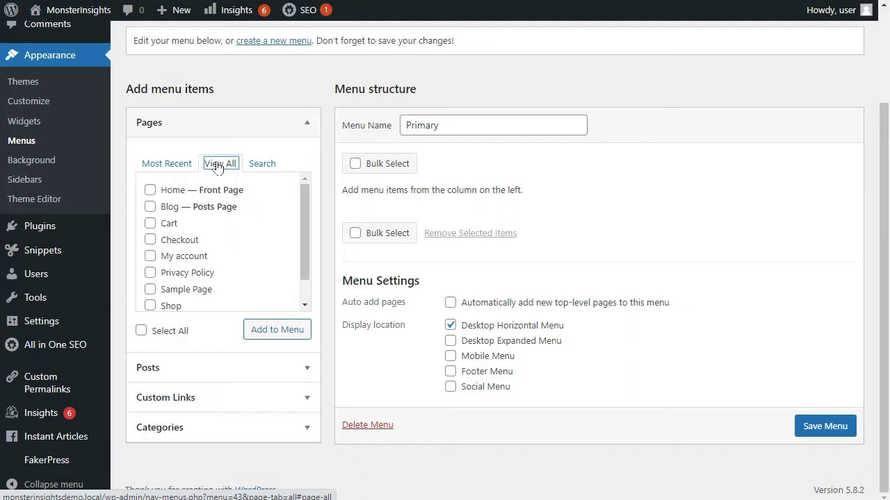
click(150, 189)
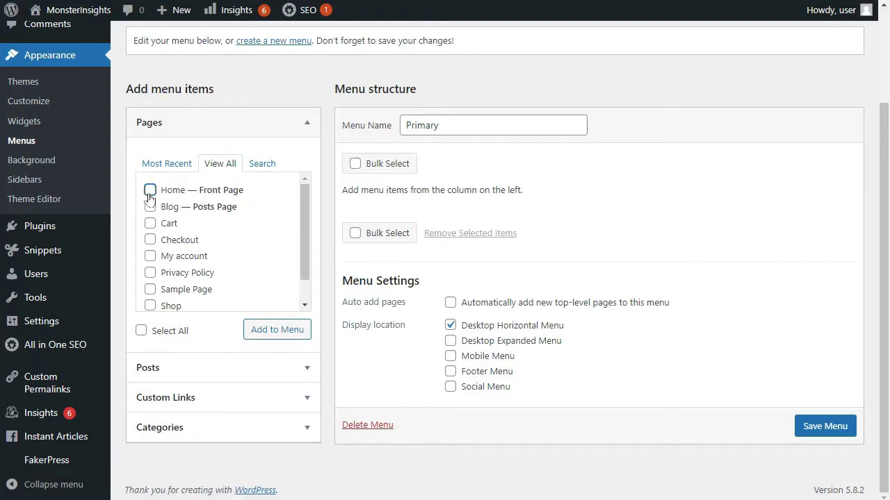
Step: Tick Blog, My account and Shop and add them with Home to the menu
click(150, 206)
click(150, 256)
click(150, 305)
click(281, 331)
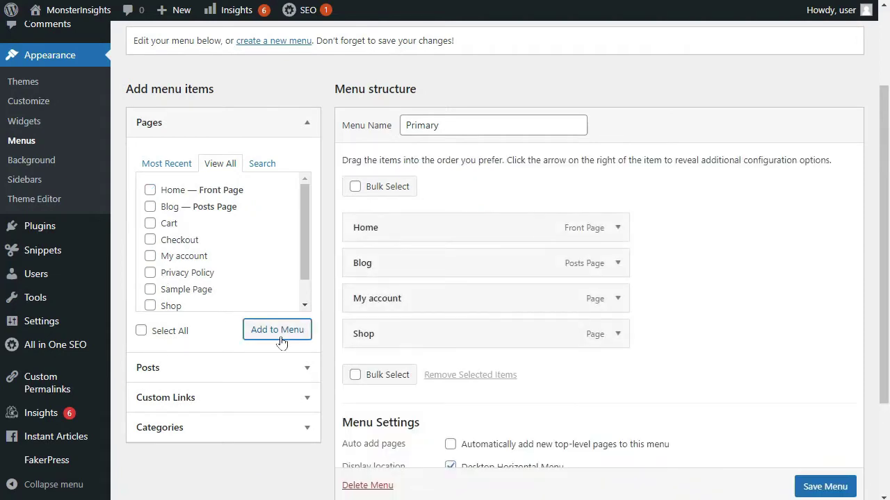
click(282, 397)
click(265, 230)
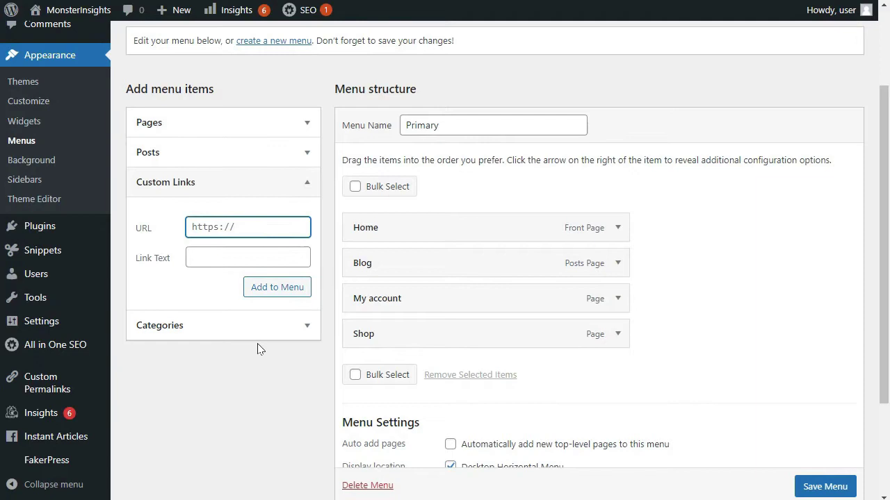
text(https://monsterinsights.com)
click(229, 254)
text(MonsterInsights)
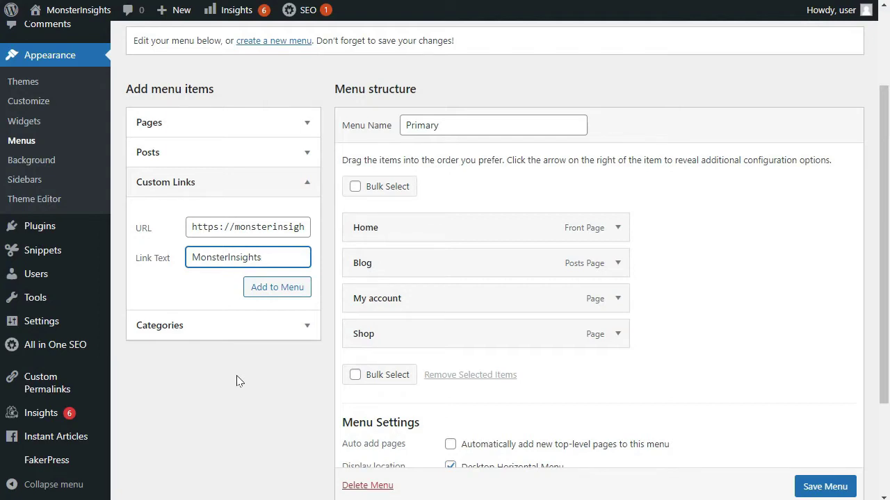
Step: Add the Business Analysis category to the menu
click(301, 327)
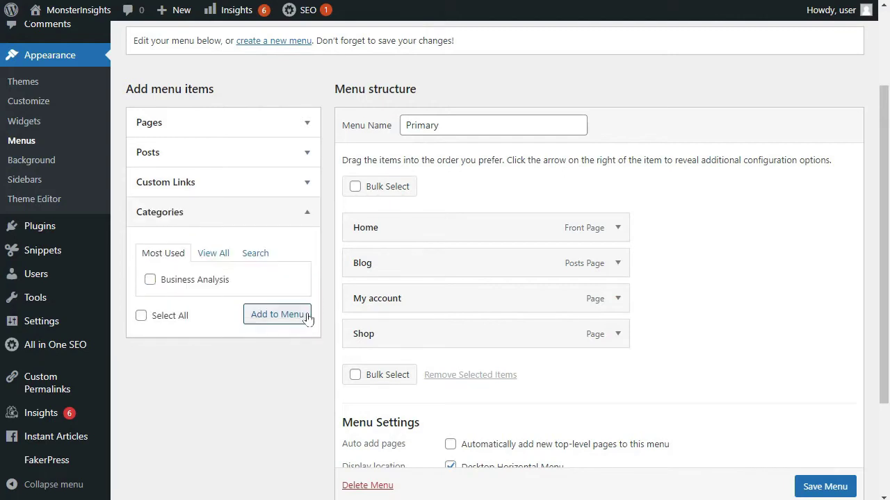
click(179, 315)
click(260, 321)
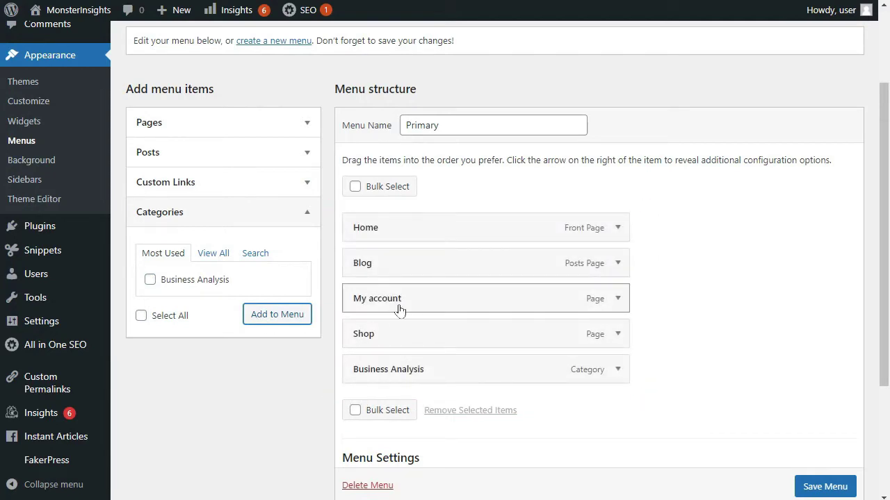
Step: Move My account below Shop, save, and shorten the category label to Analysis
drag(393, 300, 477, 346)
click(826, 486)
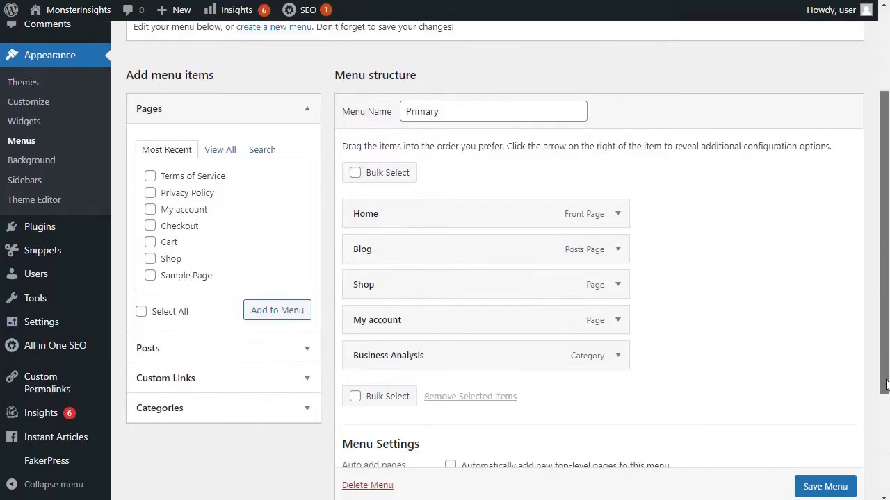
click(618, 355)
click(394, 406)
drag(393, 406, 351, 405)
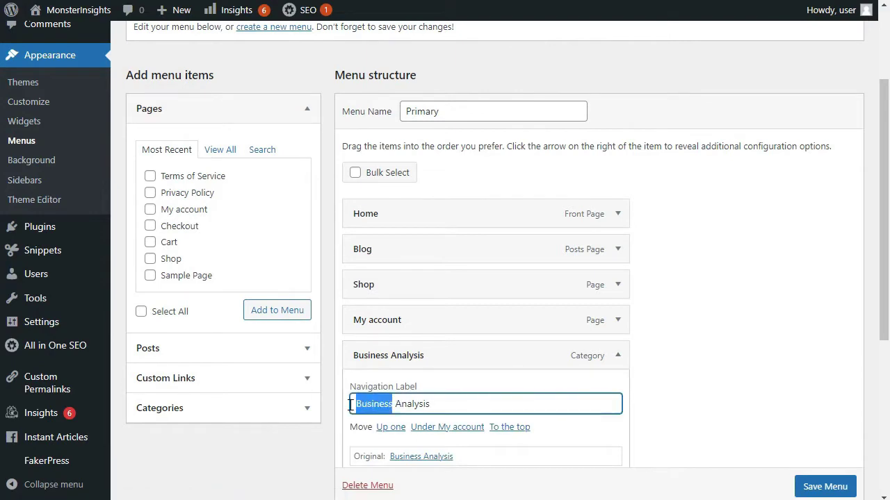
key(BackSpace)
click(673, 412)
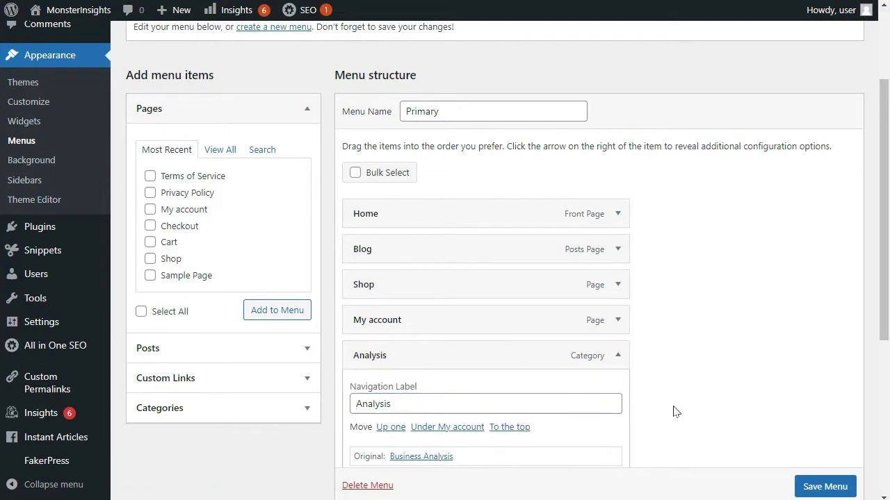
Step: Nest Analysis under My account, save the menu, and view it on the live site
scroll(694, 336, down, 1)
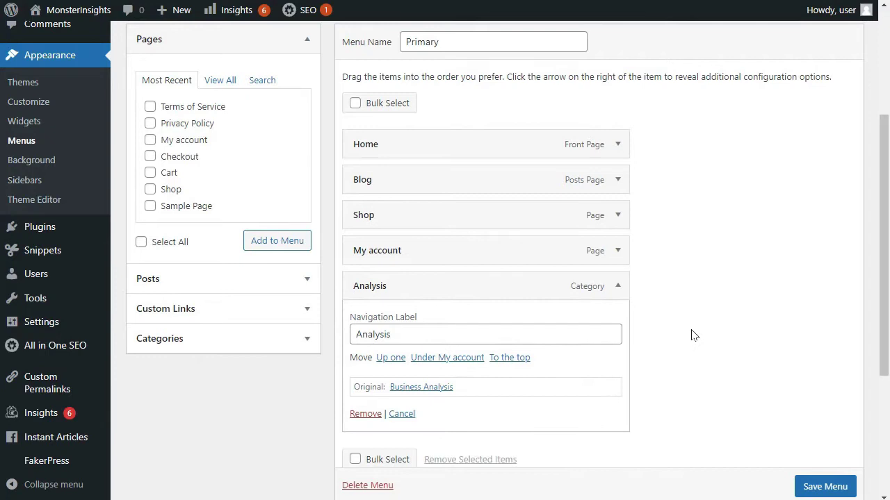
click(617, 286)
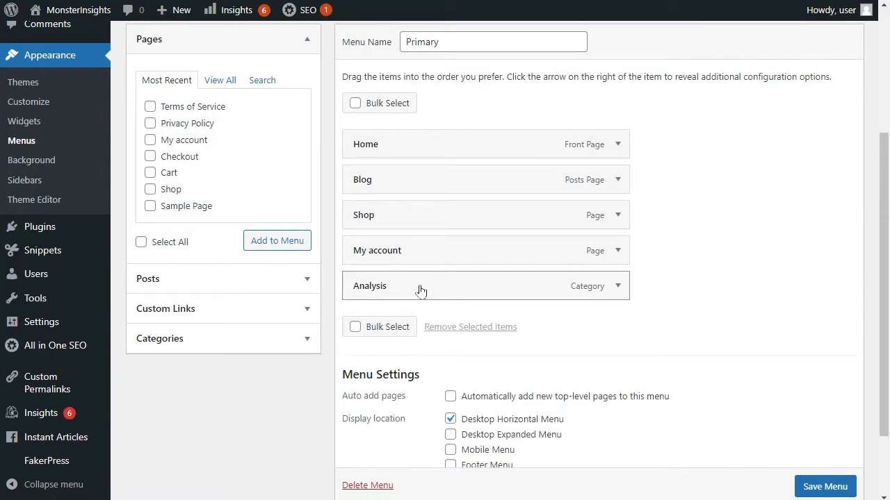
drag(421, 290, 444, 283)
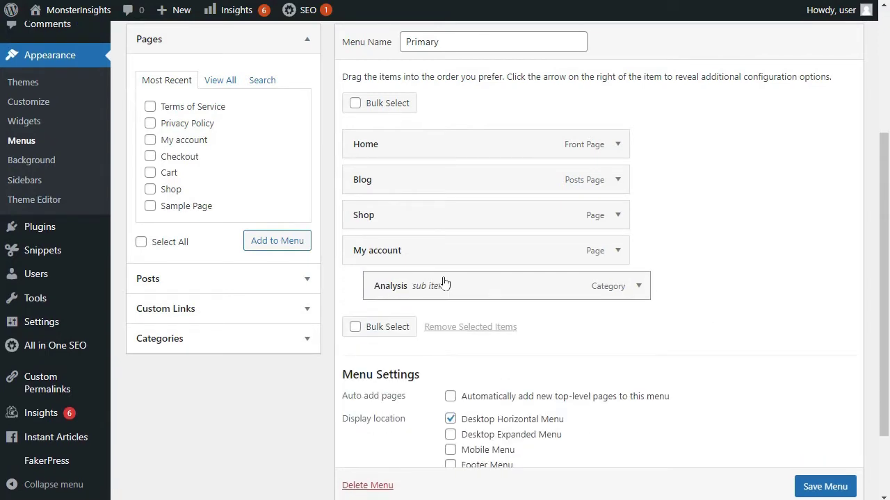
click(817, 485)
mouse_move(70, 10)
click(44, 34)
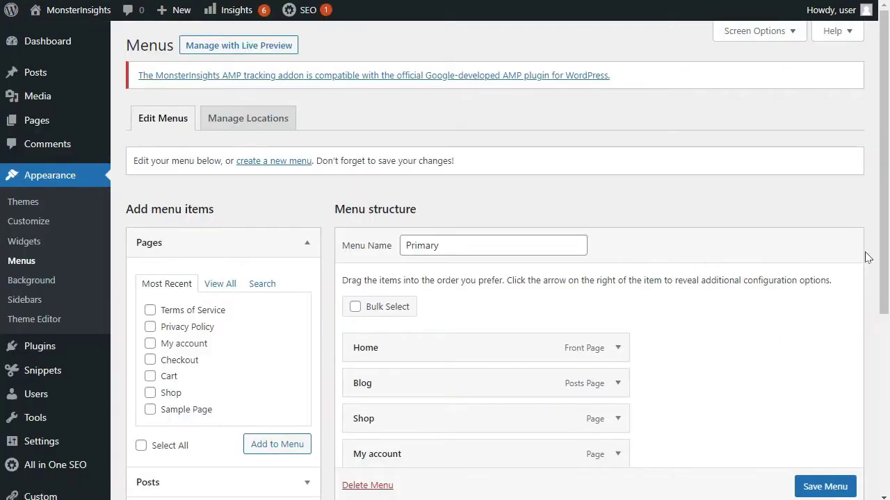
Step: Remove the Analysis sub-item and save the menu
scroll(865, 256, down, 3)
click(638, 212)
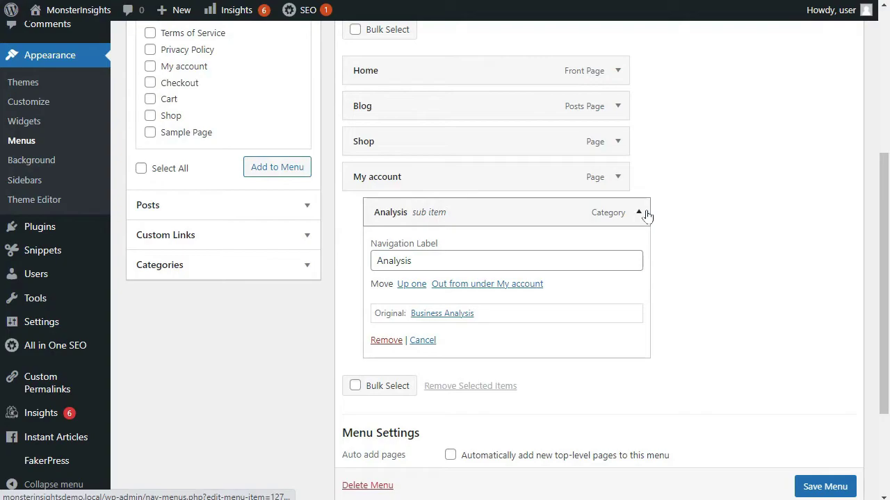
click(387, 341)
click(820, 430)
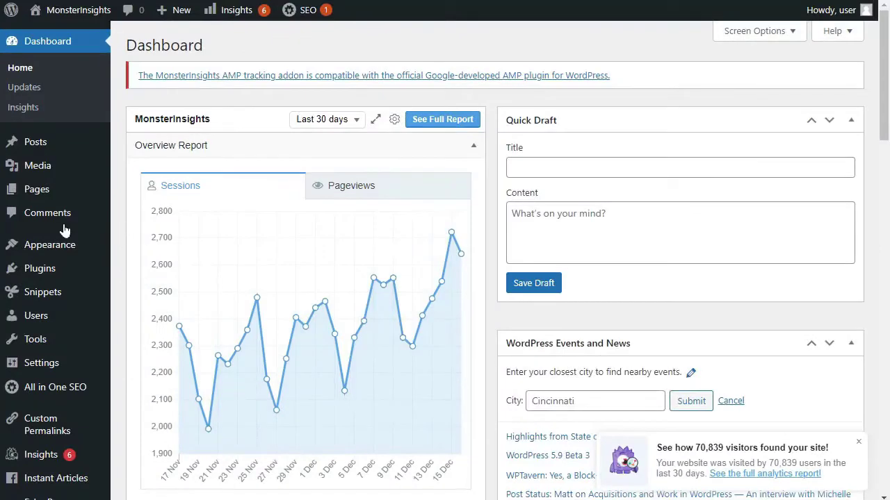
Step: Insert a Navigation Menu widget into Footer #1 on the Widgets page
mouse_move(61, 248)
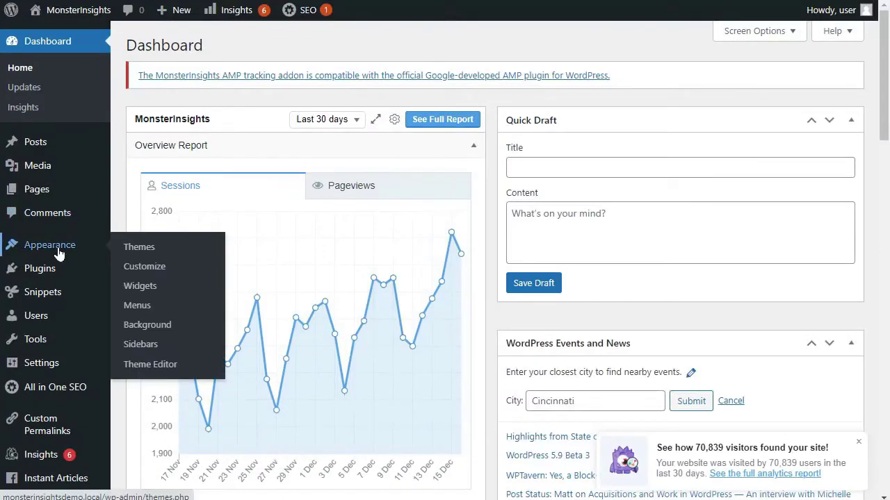
click(152, 295)
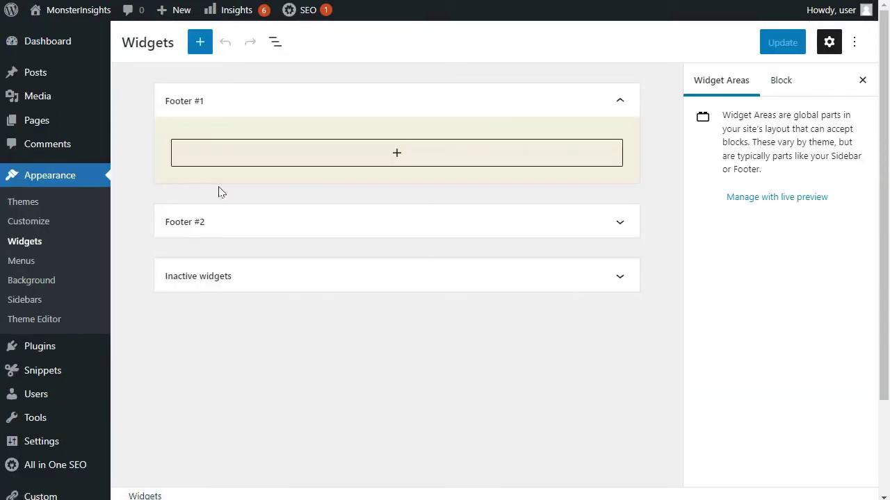
click(397, 153)
text(Nav)
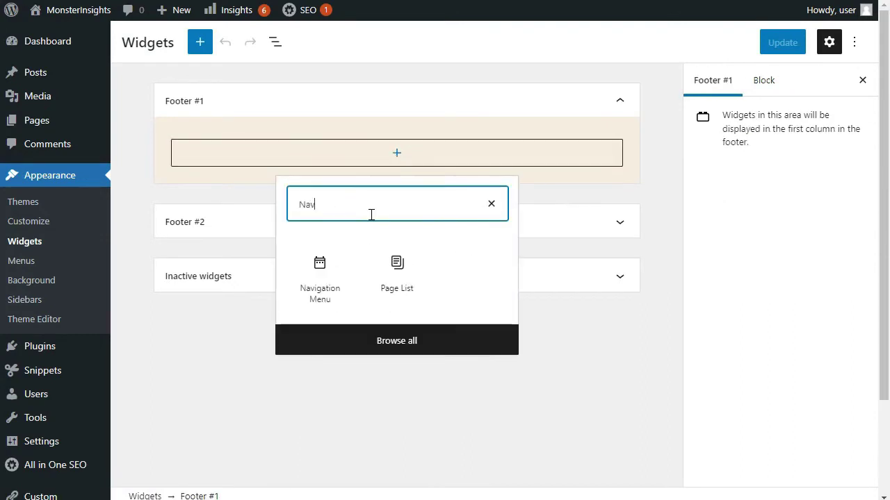
click(323, 273)
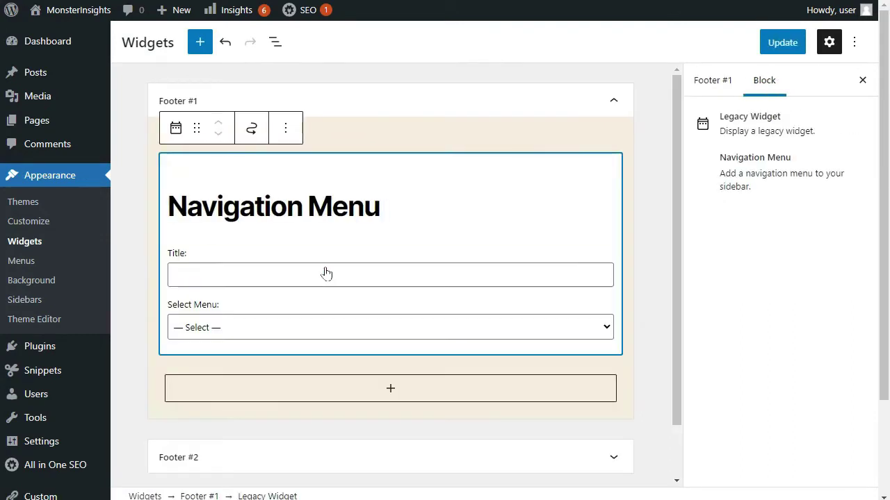
Step: Title the widget Legal, select the Legal menu, update, and check the footer
click(326, 272)
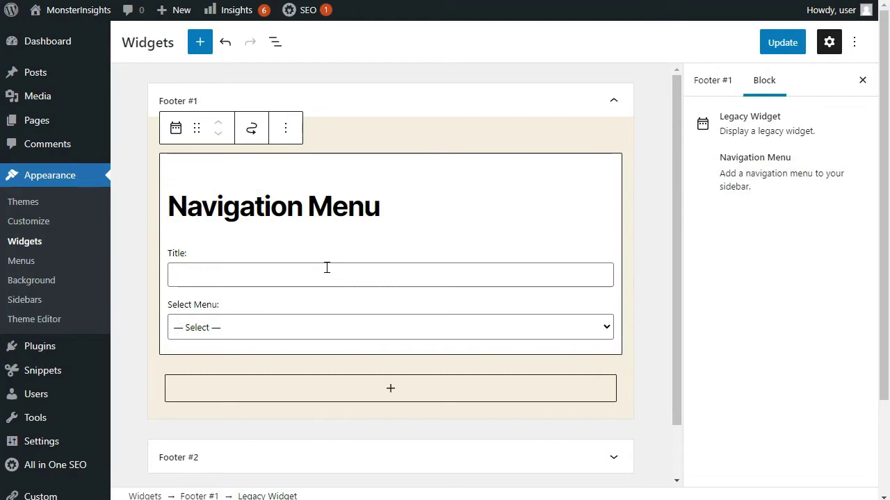
text(Legal)
click(322, 332)
click(228, 360)
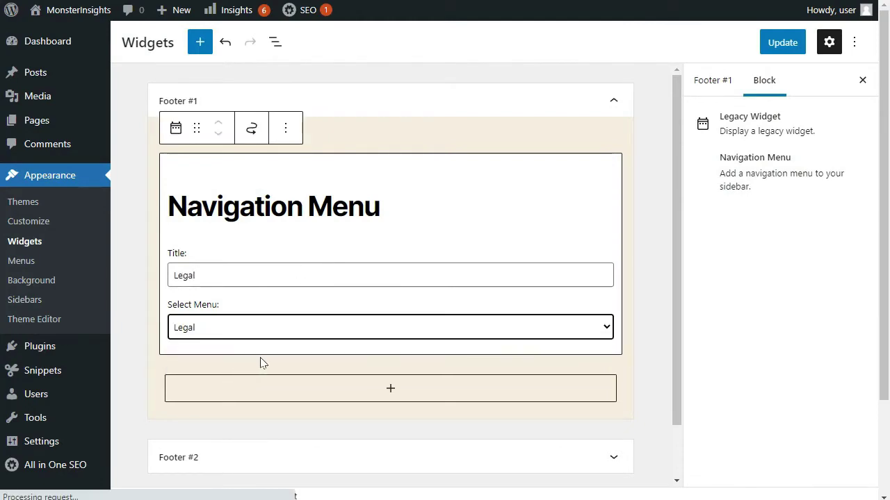
click(647, 257)
click(784, 46)
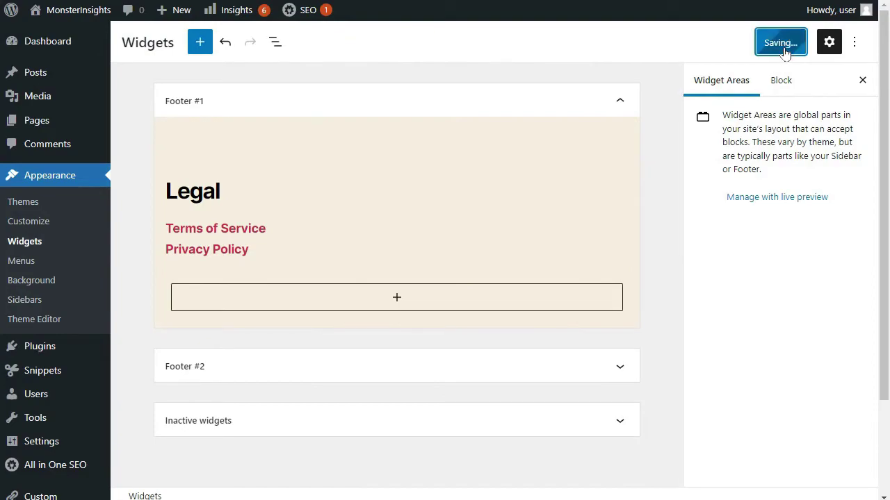
drag(884, 77, 880, 278)
drag(880, 278, 885, 381)
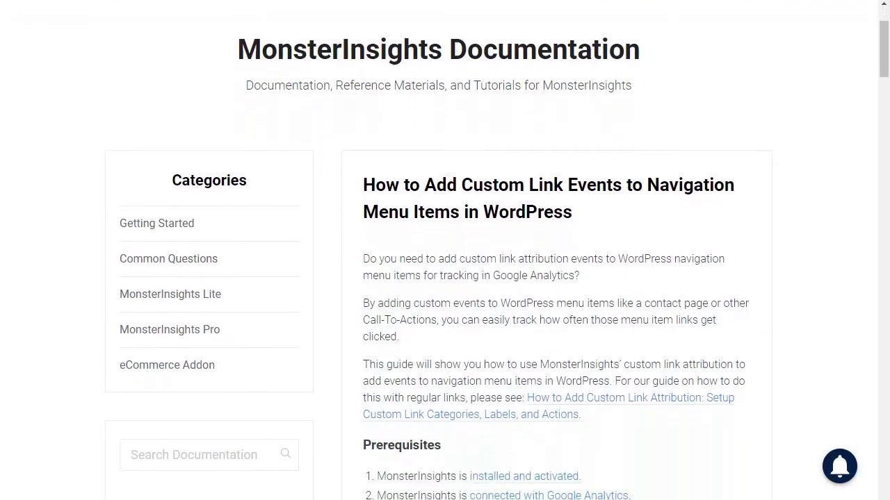
Step: Scroll the custom link attribution guide down to the custom event tracking link examples
scroll(445, 278, down, 7)
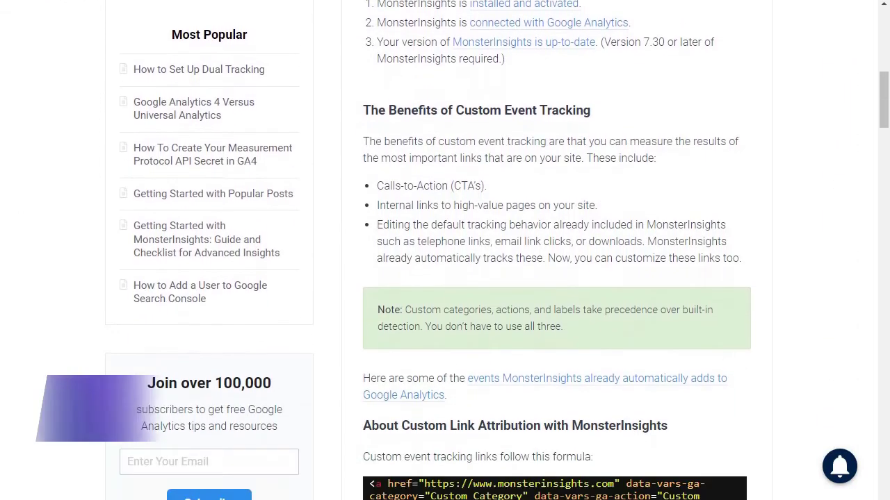
scroll(445, 278, down, 6)
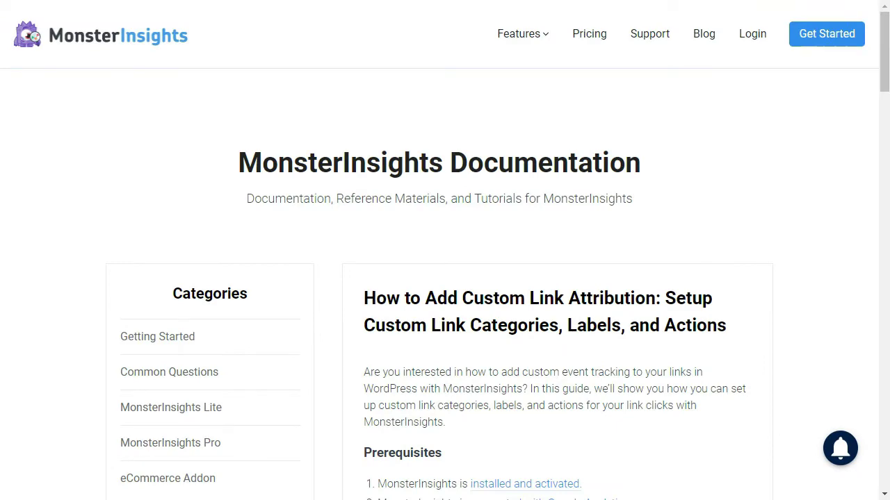
scroll(440, 257, down, 3)
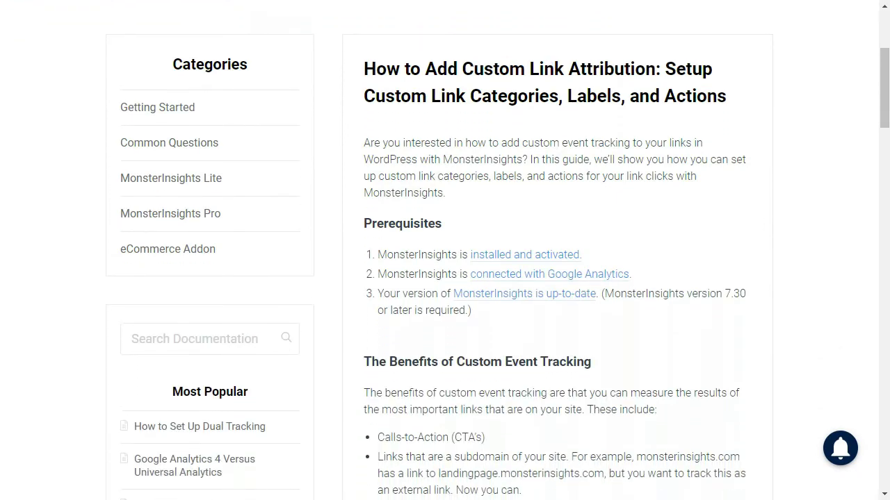
scroll(439, 257, down, 4)
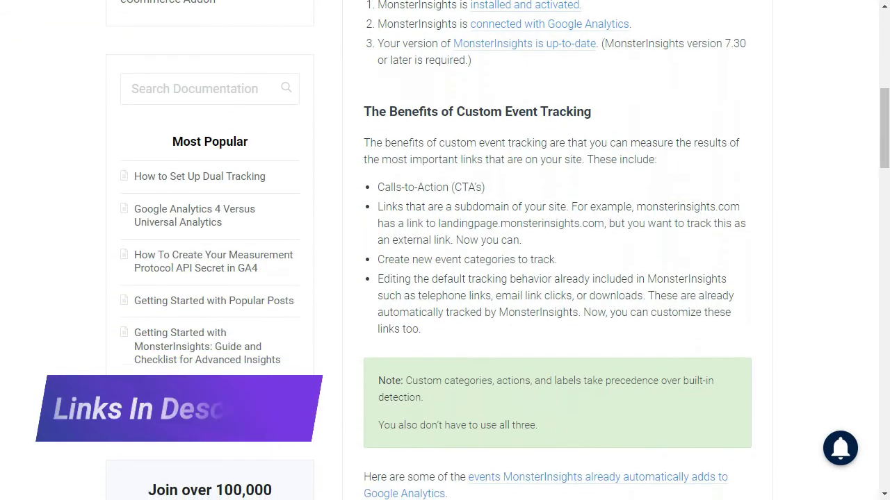
scroll(439, 256, down, 4)
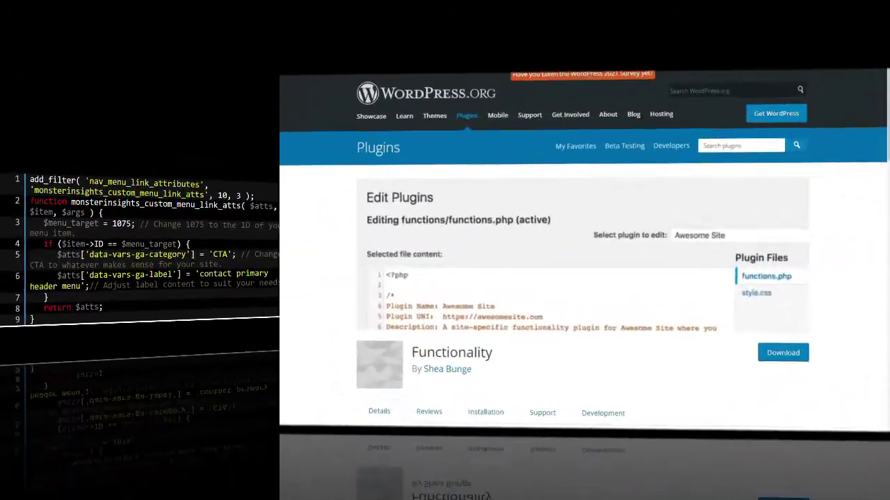
Step: Scroll through the nav_menu_link_attributes snippet covering menu items 1075, 2725 and 1109
scroll(445, 278, down, 2)
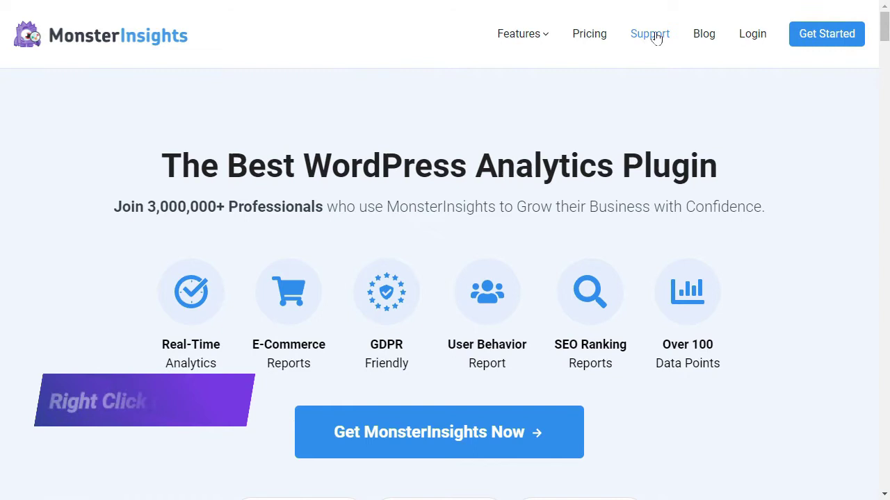
Step: Inspect the header's Support link markup in DevTools
right_click(657, 38)
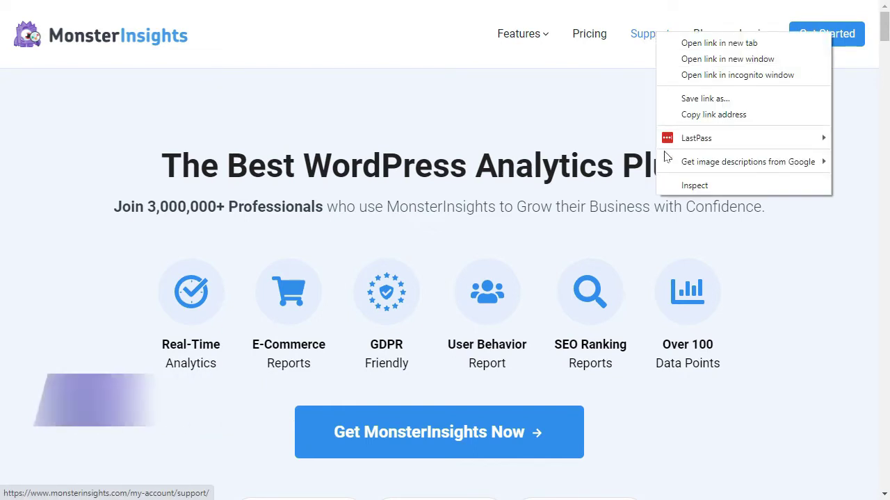
click(682, 185)
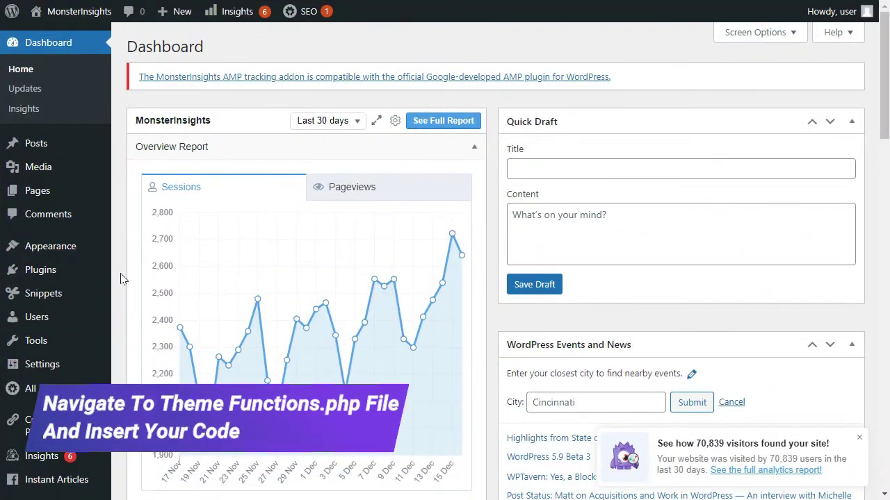
Step: Open the Twenty Twenty theme's functions.php in the Theme Editor
mouse_move(83, 250)
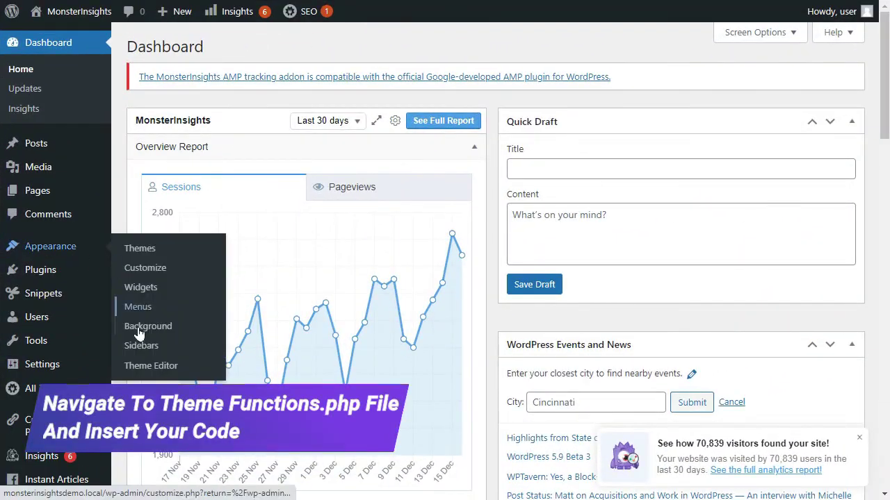
click(148, 366)
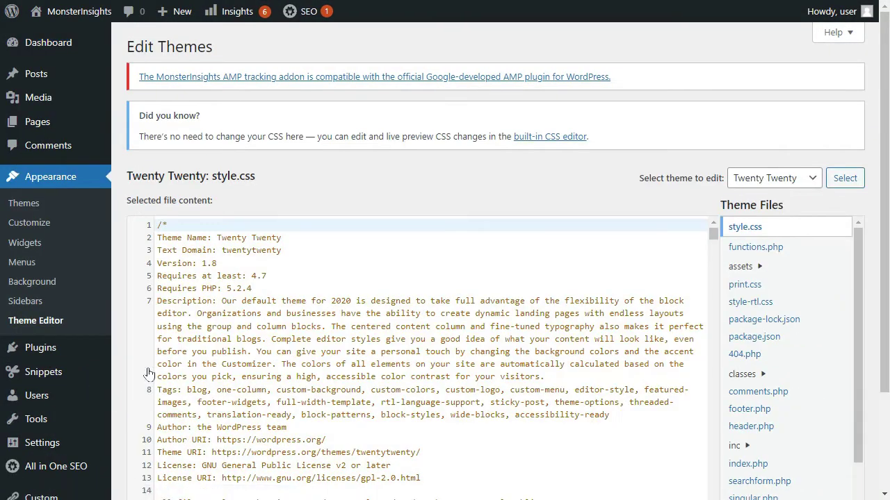
click(756, 247)
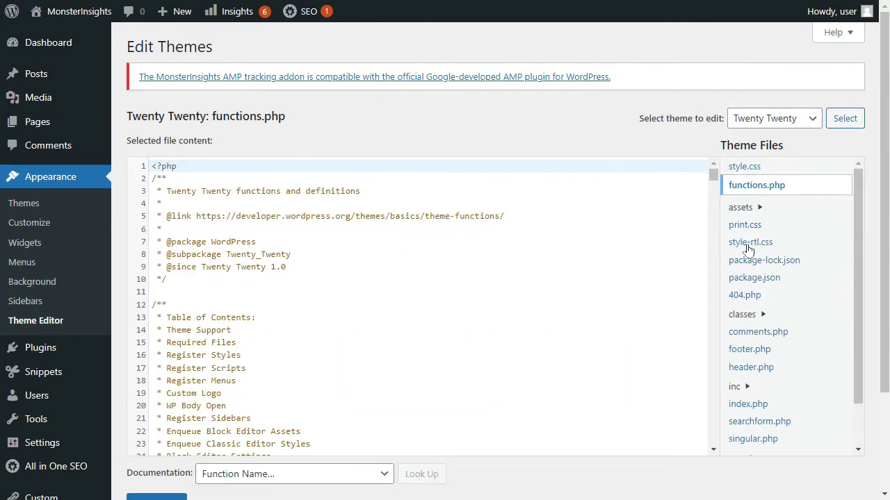